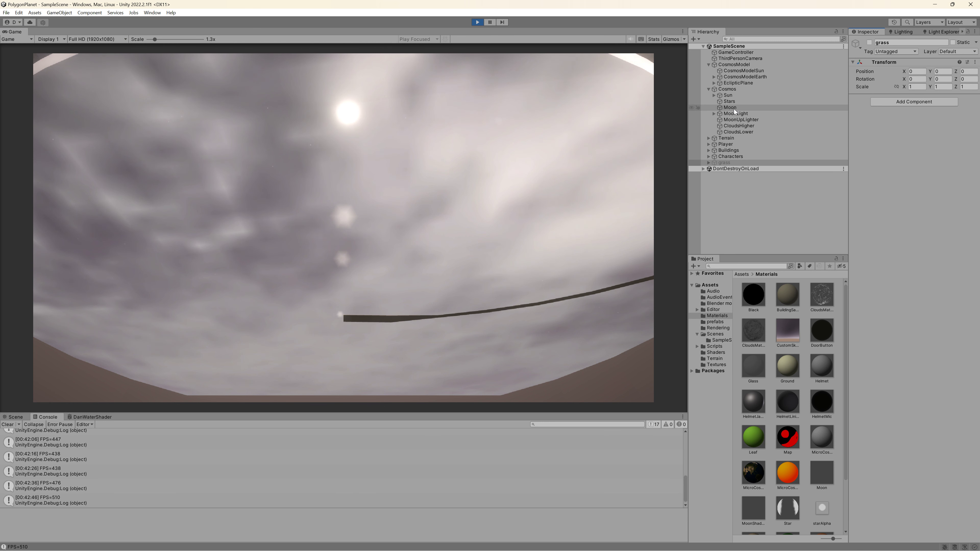
- Expand the Sun object and compare its Light component settings with those of its SunLight child
click(714, 96)
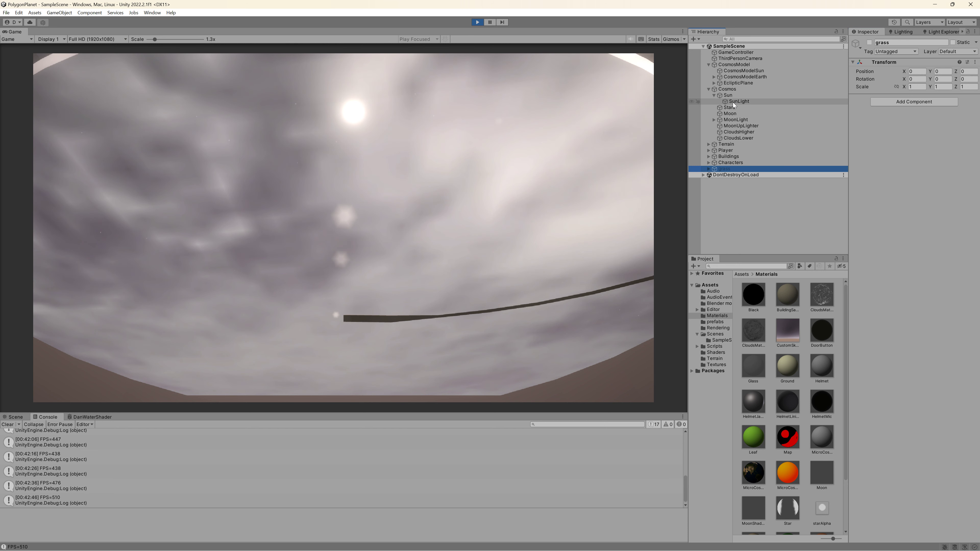
click(738, 101)
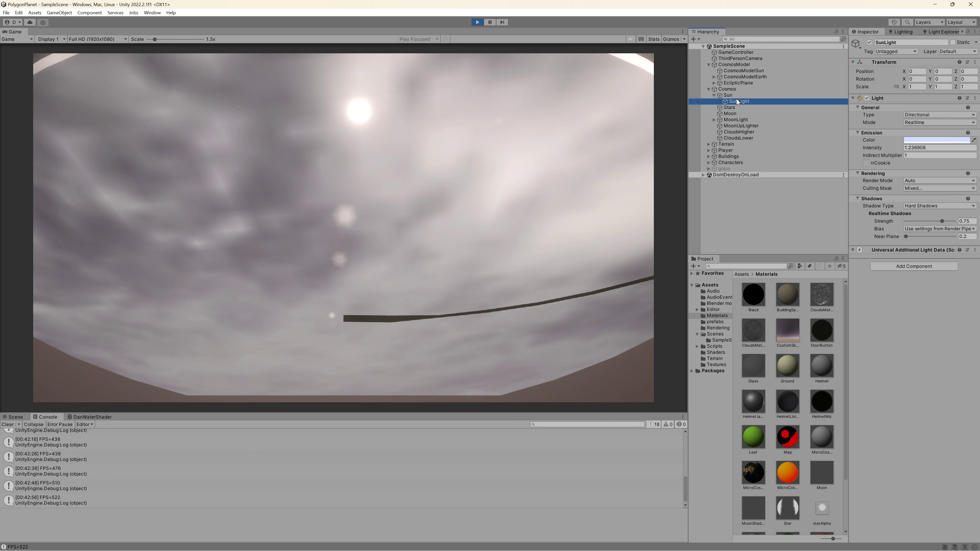
click(727, 95)
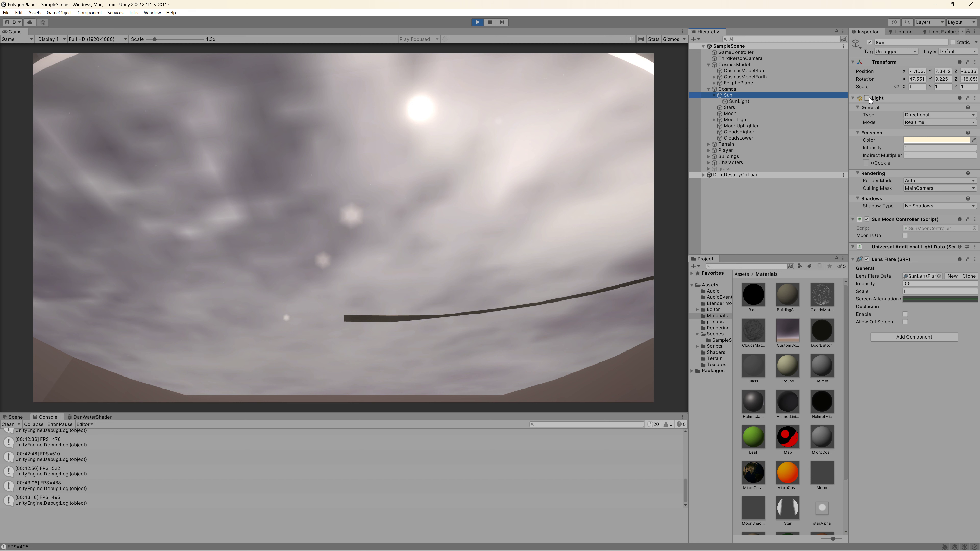
click(770, 101)
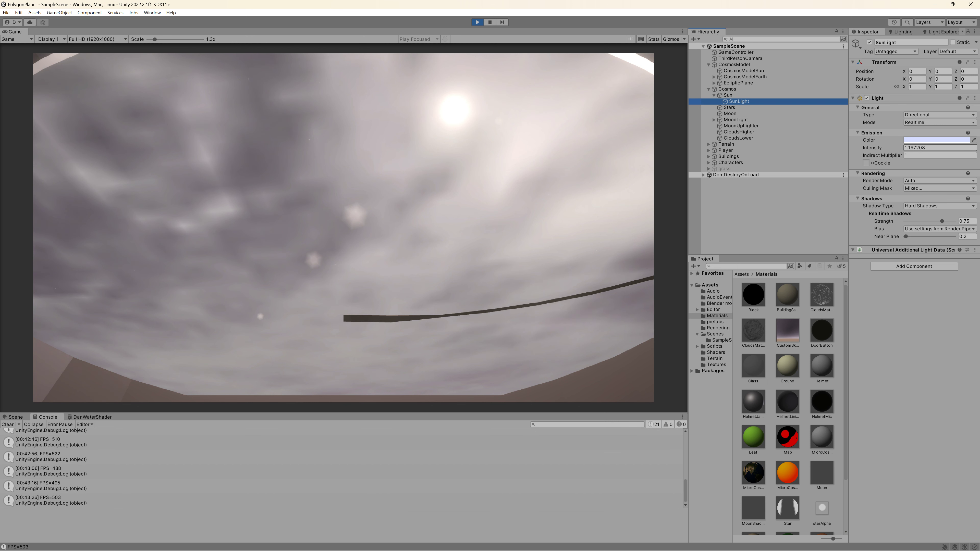
- Check the lens flare data assigned to the Sun, and inspect the SunLensFlare asset in the Rendering folder
click(730, 96)
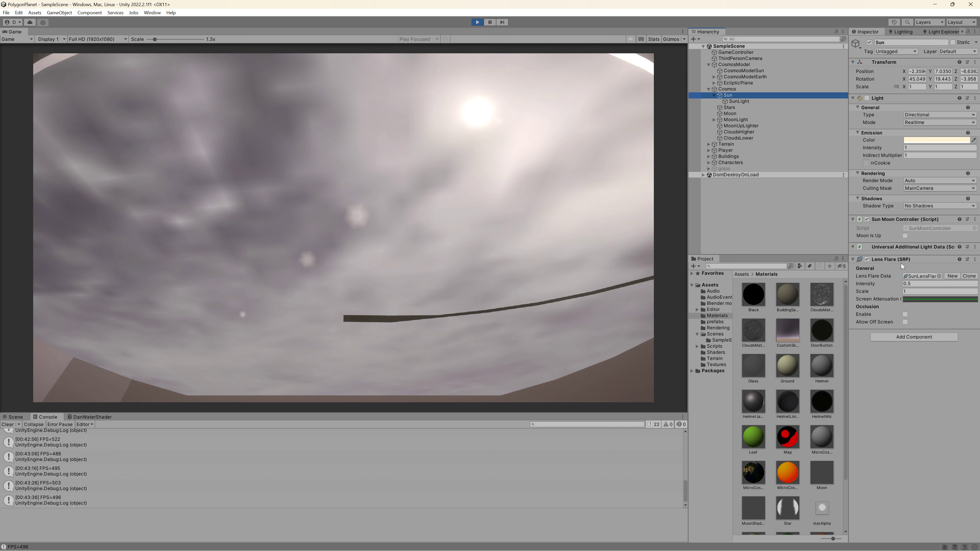
click(939, 276)
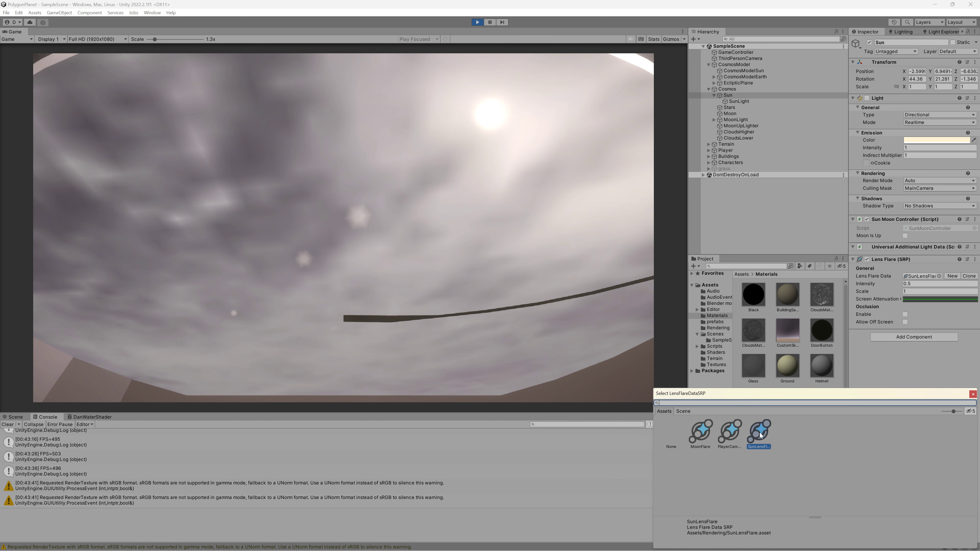
click(973, 394)
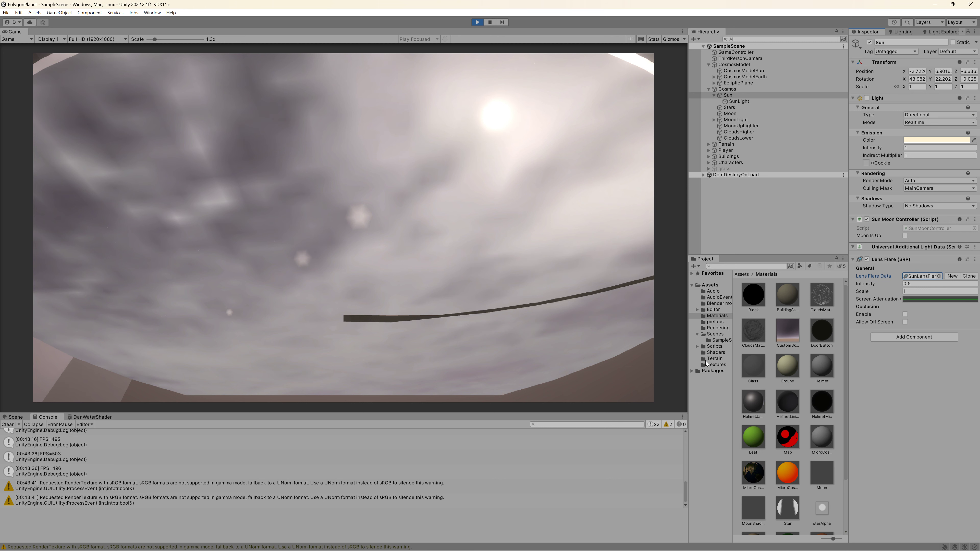
click(717, 327)
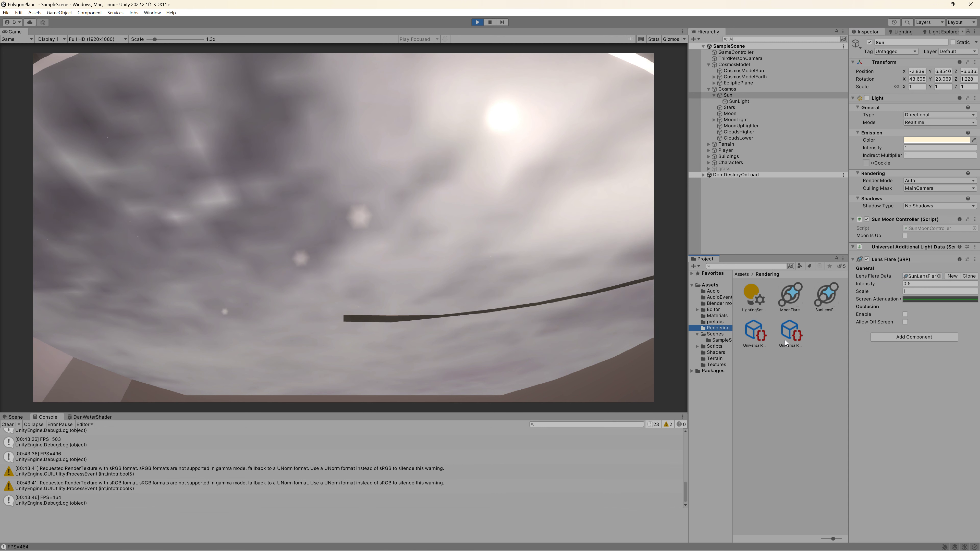
click(825, 296)
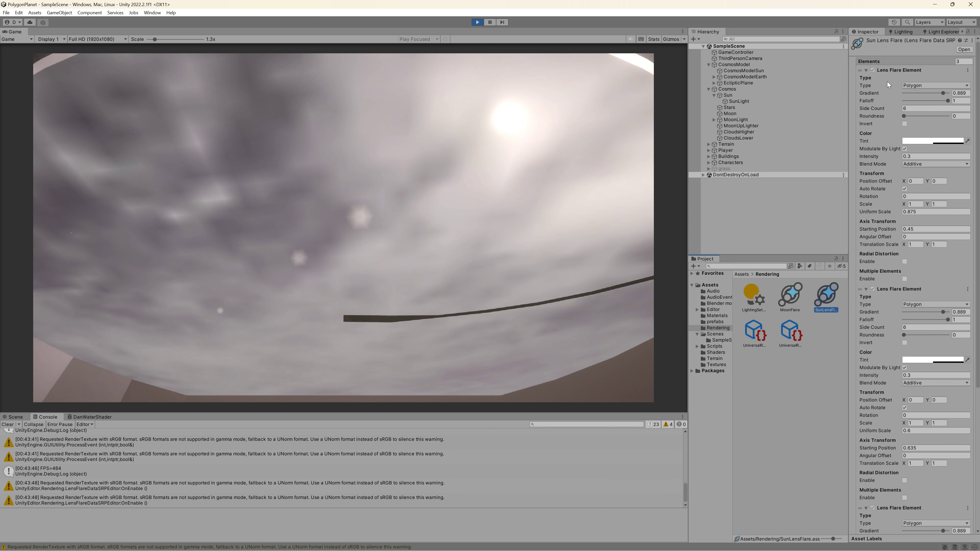
- Collapse the first two lens flare elements of SunLensFlare and examine the third one expanded
click(865, 71)
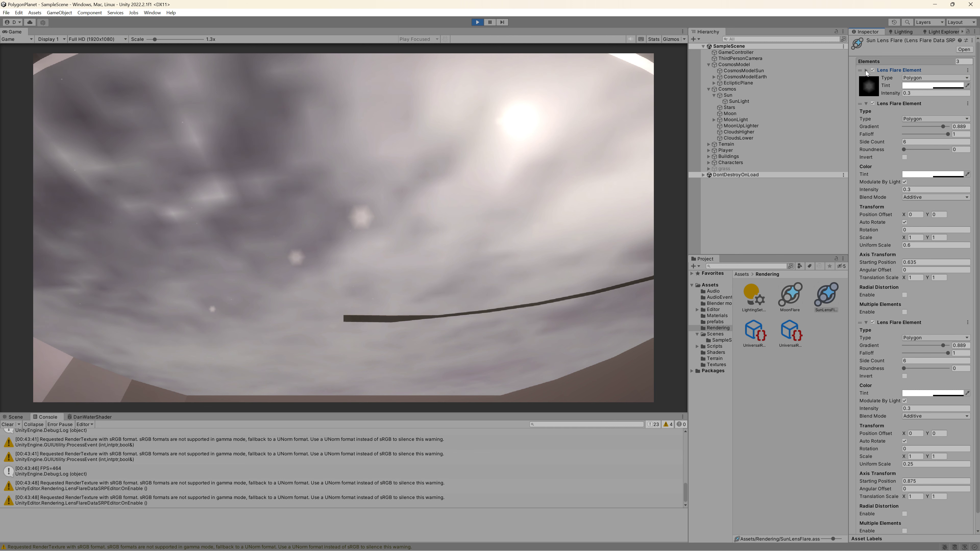
click(866, 104)
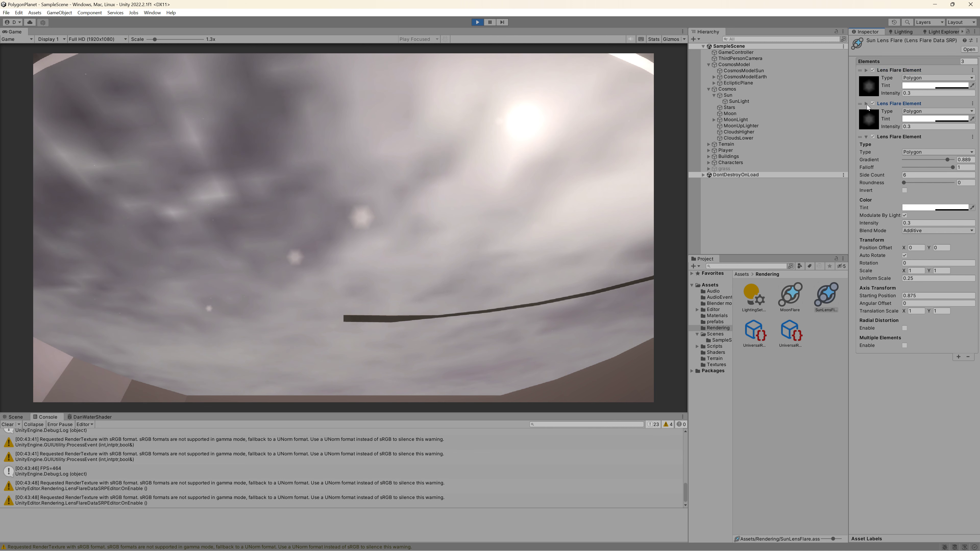
click(866, 137)
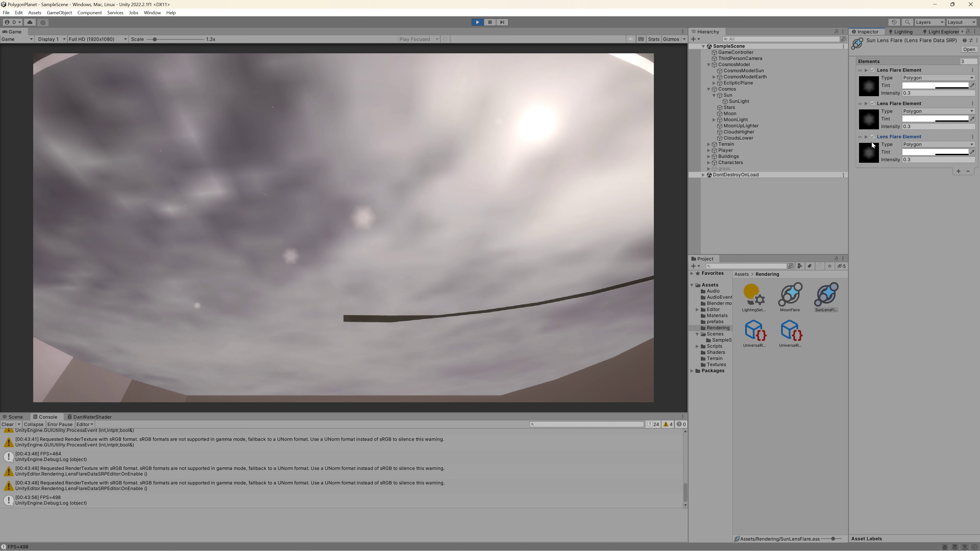
click(866, 137)
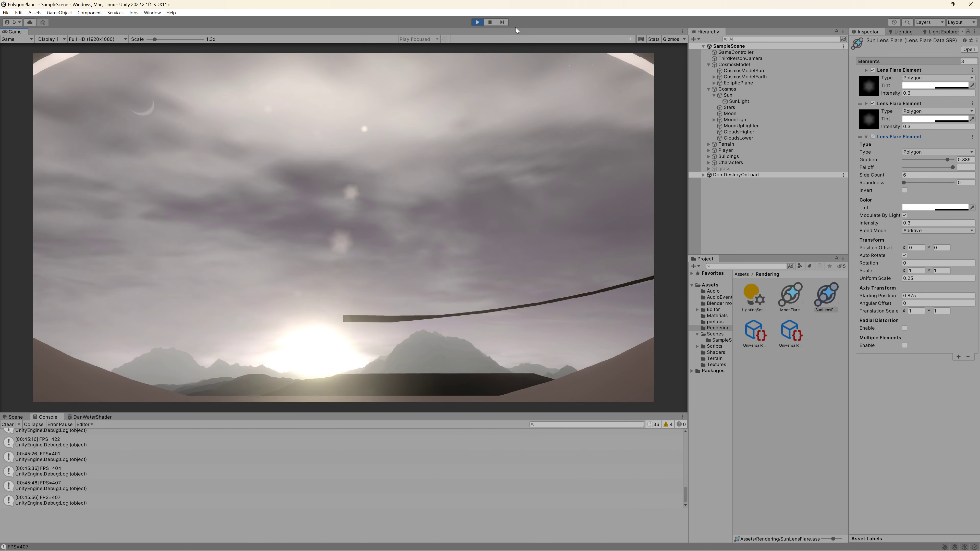
- Pause the running game and open the SunCameraGlare script attached to the PlayerCamera
click(489, 24)
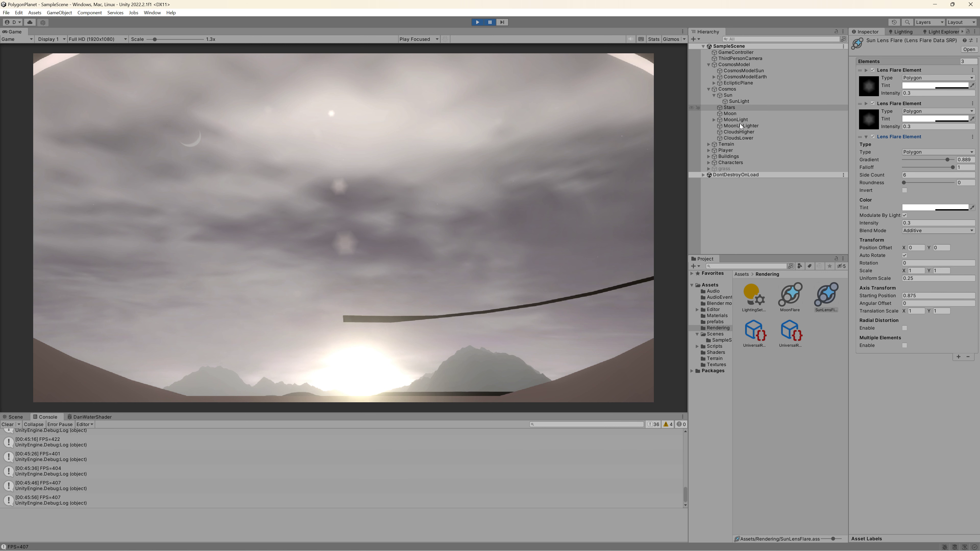
click(708, 150)
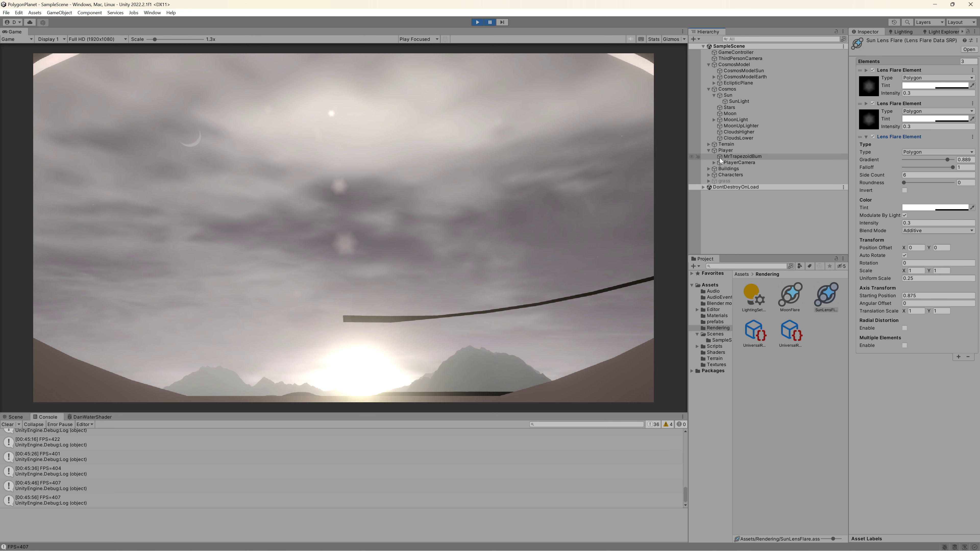
click(713, 163)
click(749, 162)
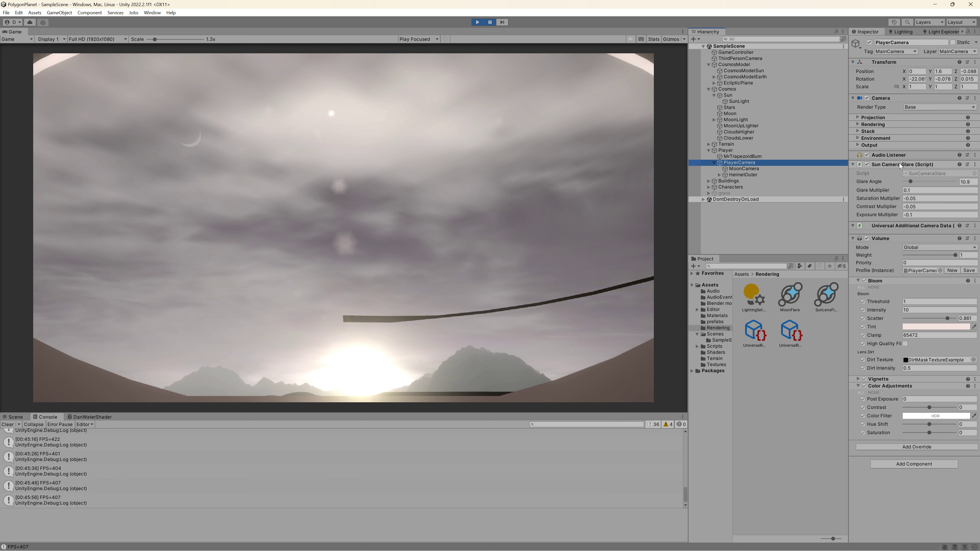
double_click(931, 173)
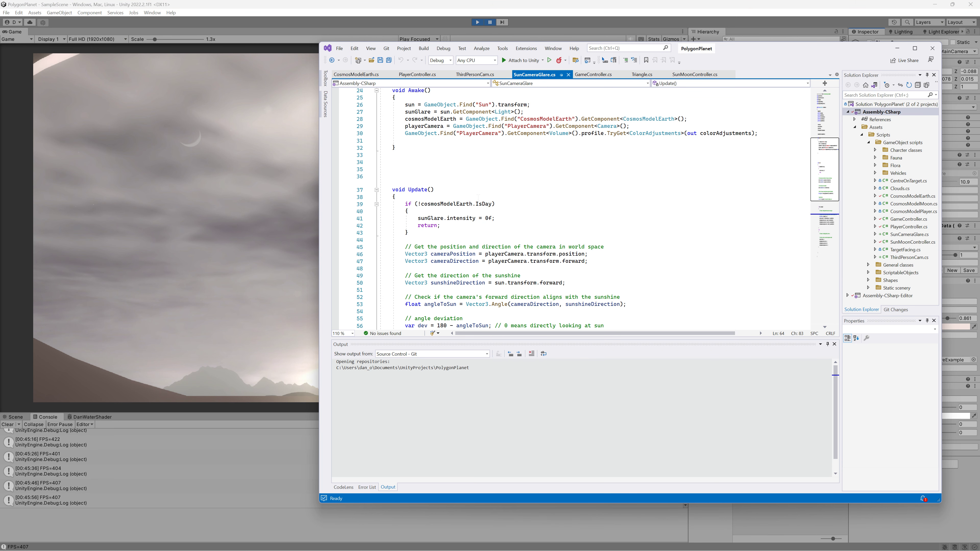
- Review the Update method of SunCameraGlare.cs in a maximized code editor window
scroll(462, 197, down, 6)
scroll(356, 140, up, 5)
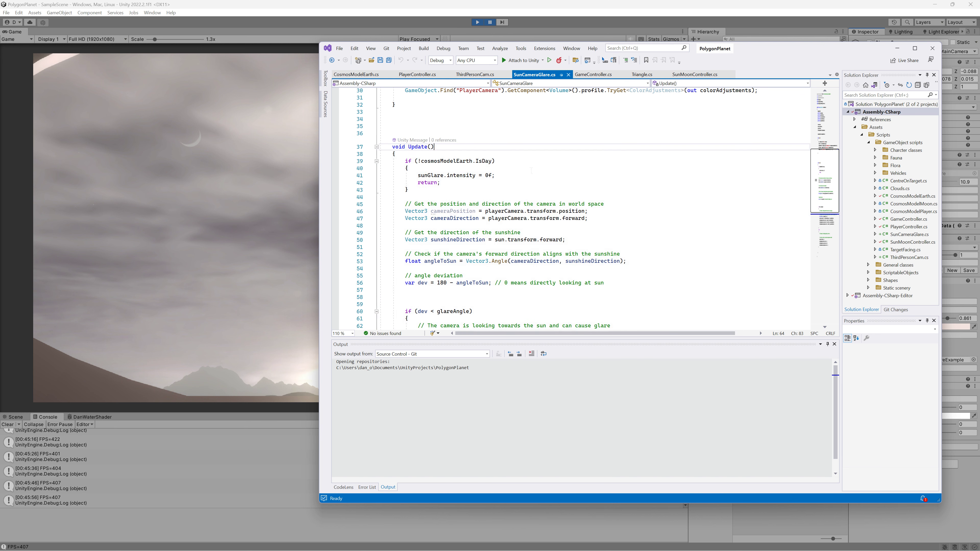
scroll(509, 160, down, 1)
scroll(509, 159, down, 2)
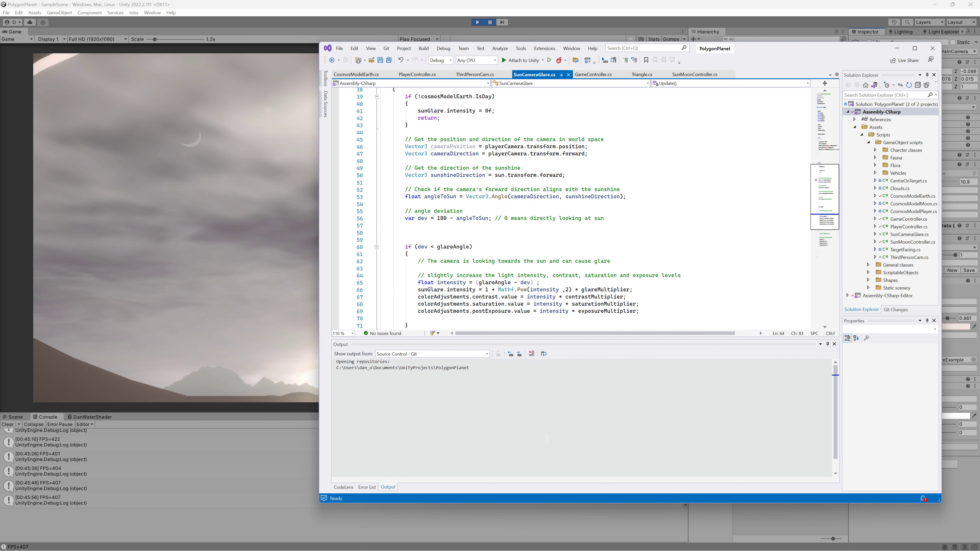
click(915, 49)
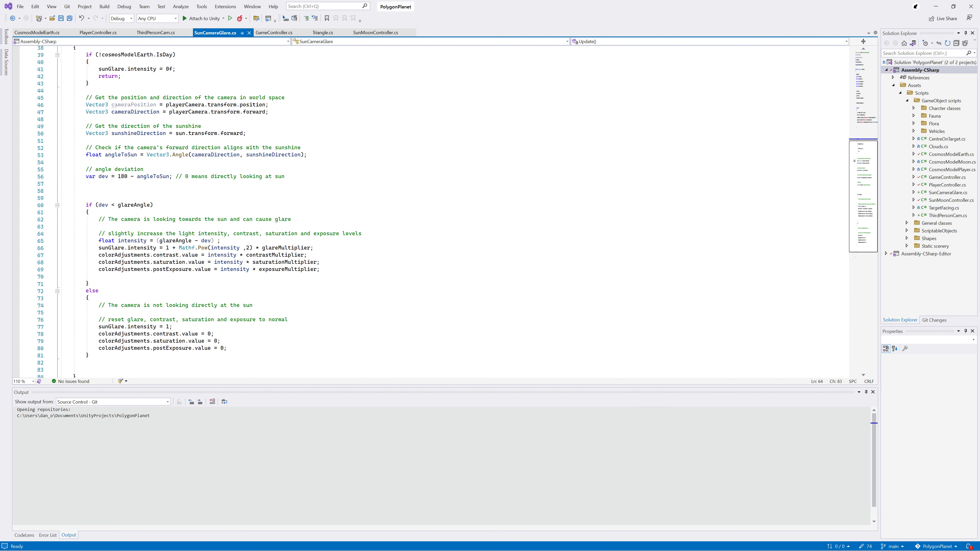
scroll(189, 139, down, 1)
scroll(142, 123, up, 1)
scroll(458, 199, down, 2)
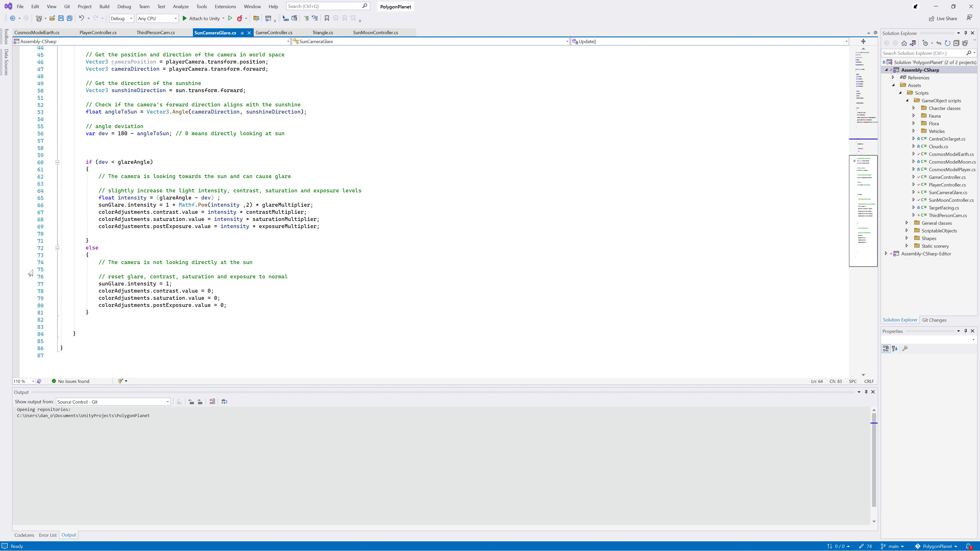
- Highlight the body of the else branch that resets the glare, and the body of the if branch that increases it
drag(31, 263, 34, 305)
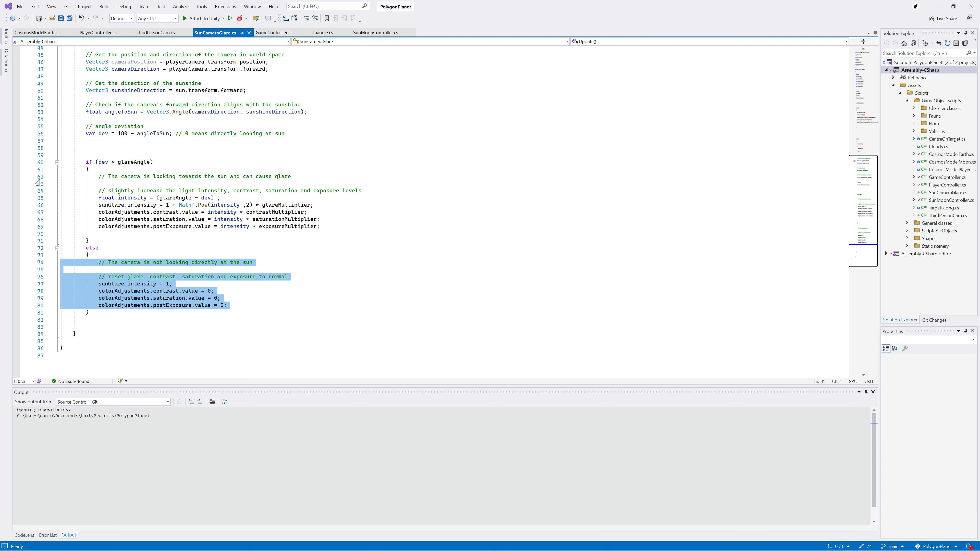
drag(37, 177, 43, 239)
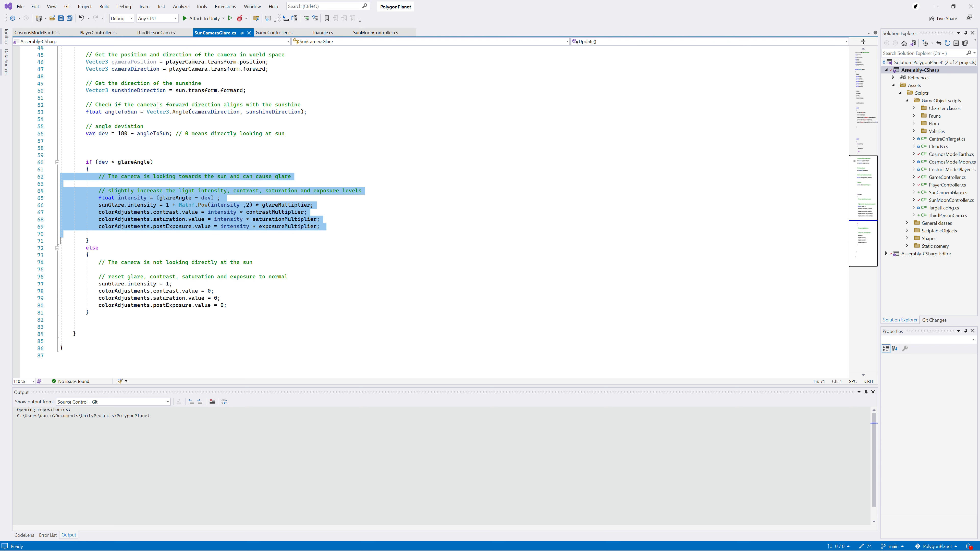
double_click(138, 90)
click(134, 72)
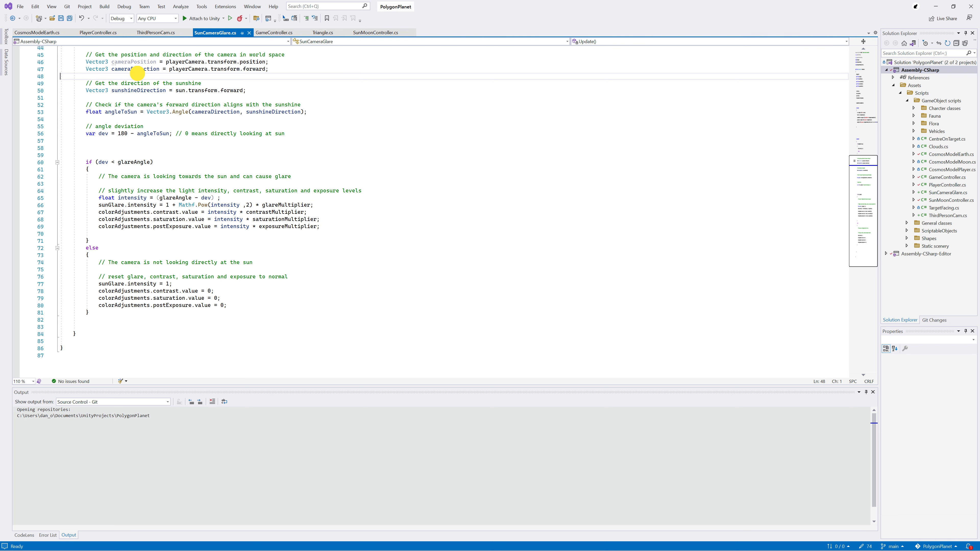
- Highlight cameraDirection, angleToSun, the 180 constant and the comment "0 means directly looking at sun" in the angle calculation
double_click(135, 69)
double_click(133, 112)
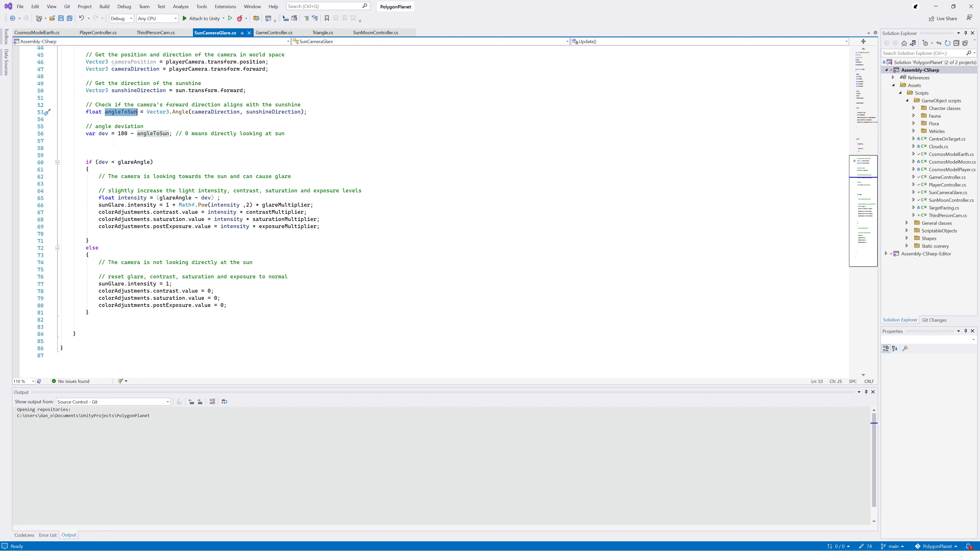
double_click(122, 134)
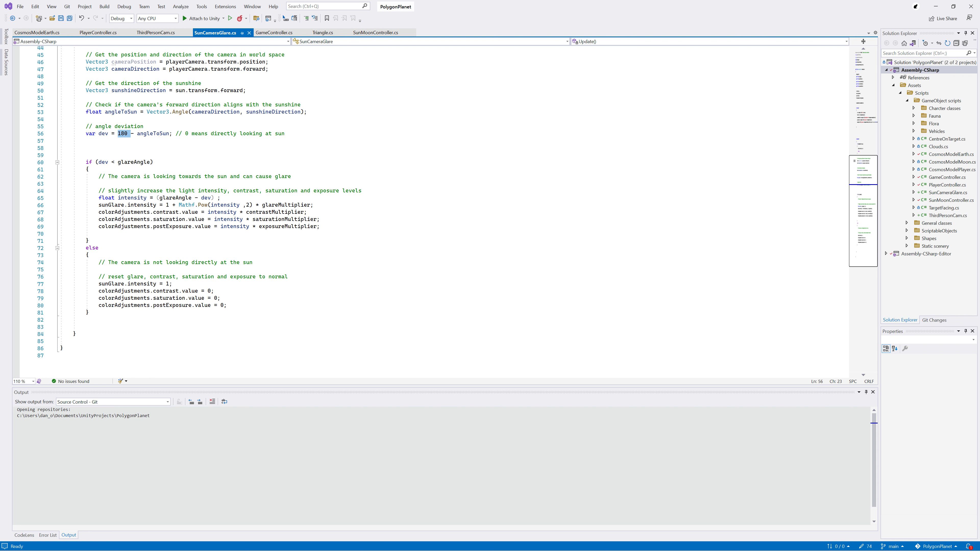
click(187, 148)
drag(187, 133, 295, 132)
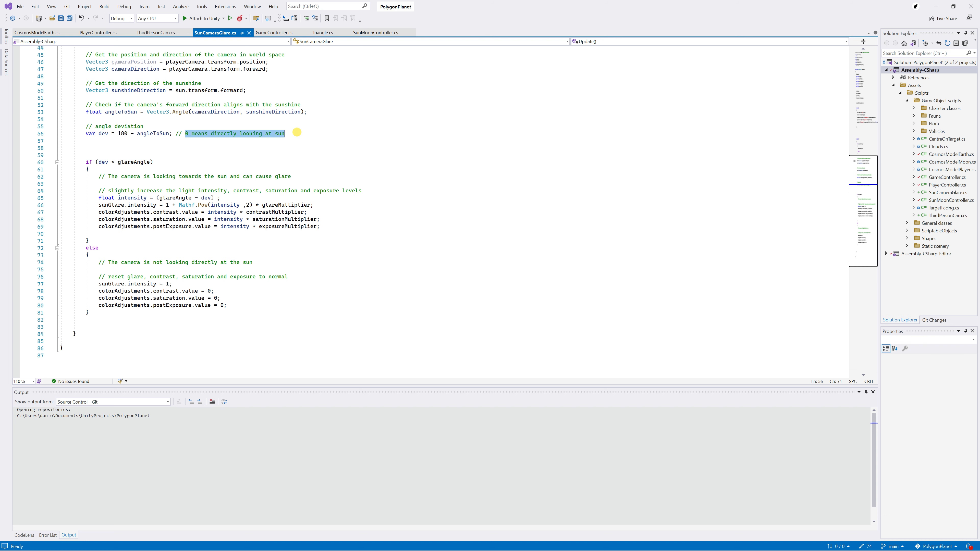
- Highlight glareAngle in the if condition, and the local intensity variable, sunGlare's intensity and colorAdjustments inside its block
mouse_move(104, 133)
double_click(151, 162)
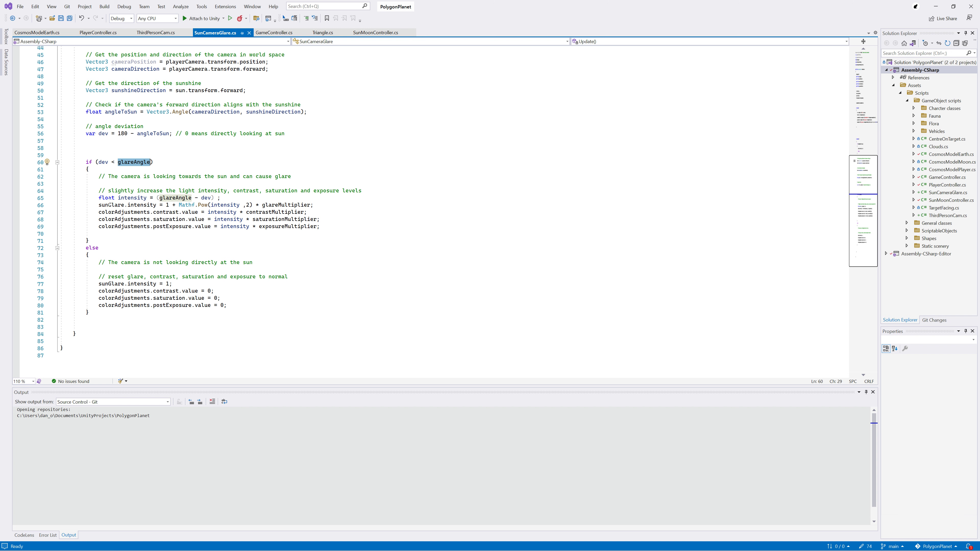
double_click(131, 197)
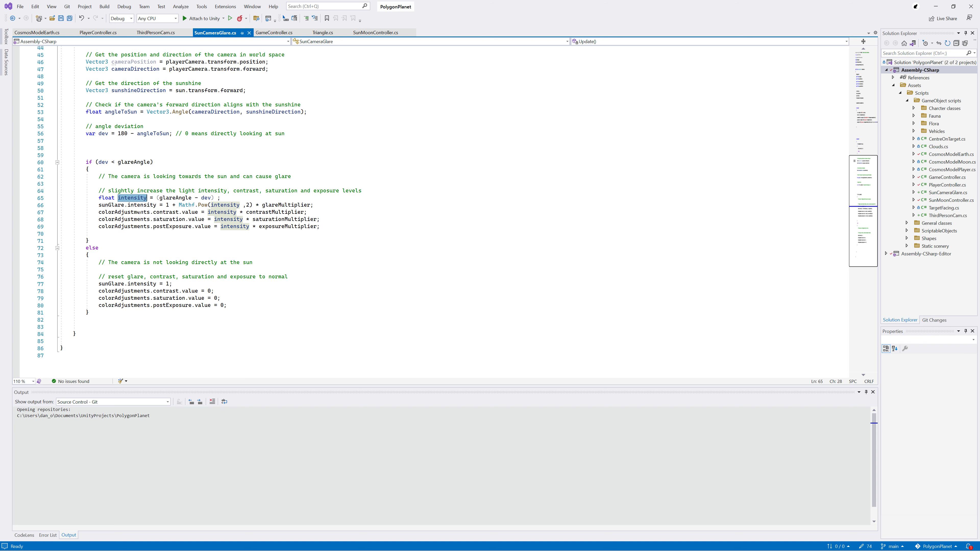
double_click(150, 205)
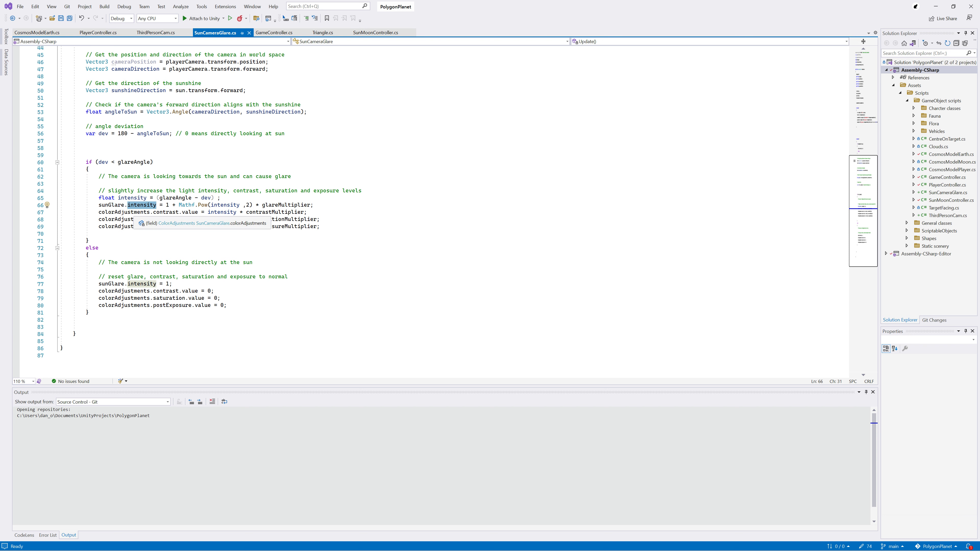
double_click(124, 212)
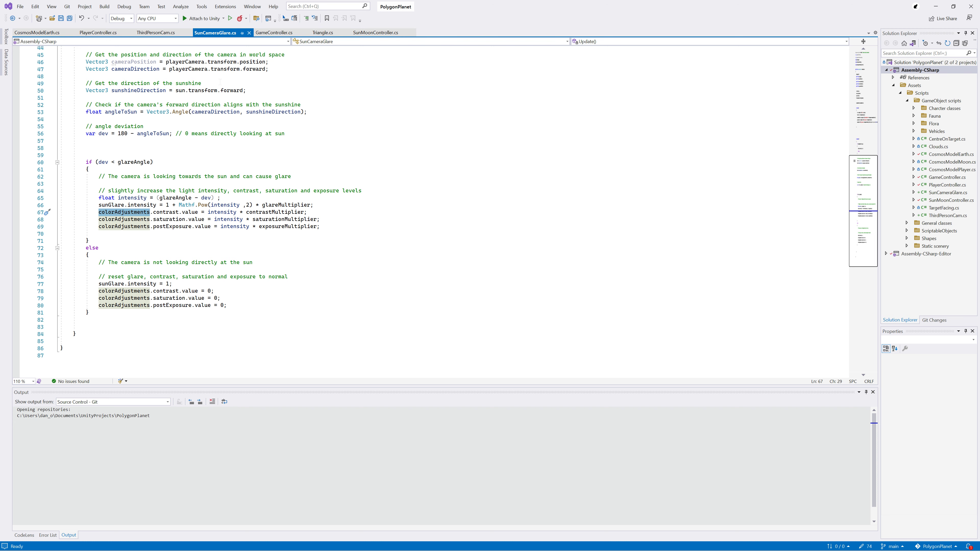
- Switch back to Unity, resume the paused game and exit Play mode after watching it run
click(935, 7)
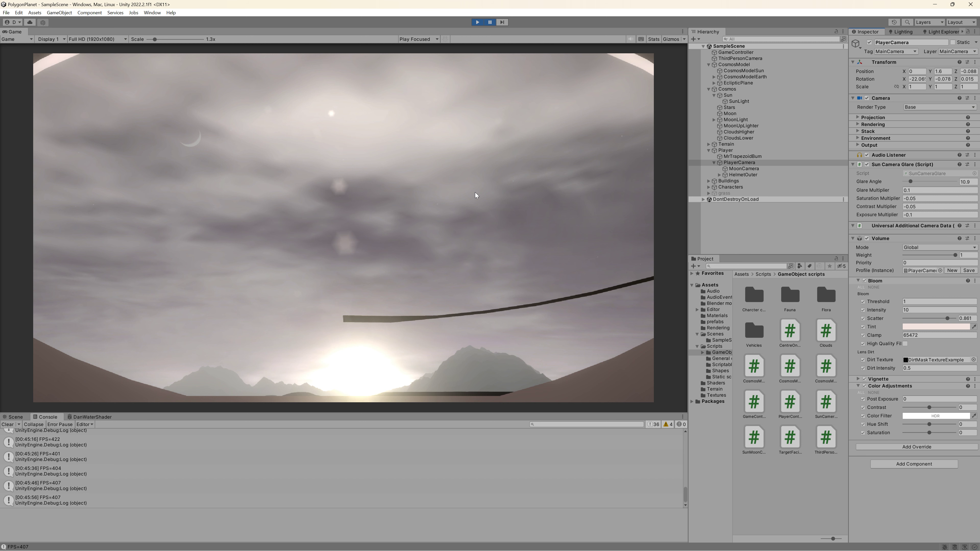
click(490, 22)
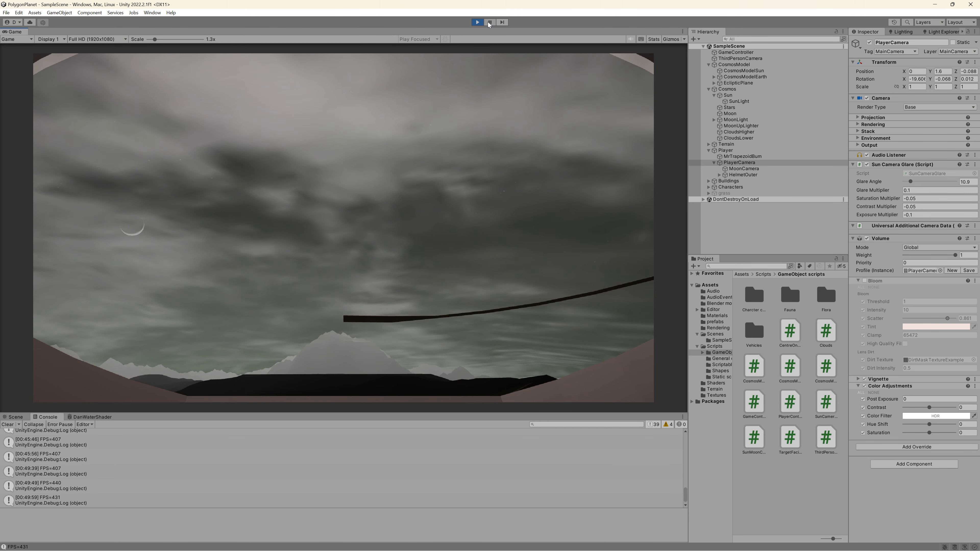
click(489, 22)
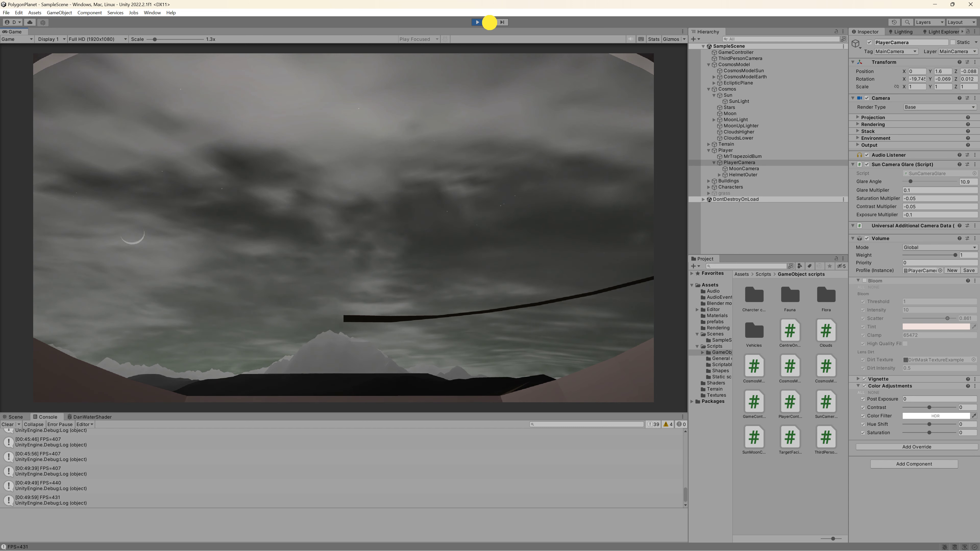
click(478, 23)
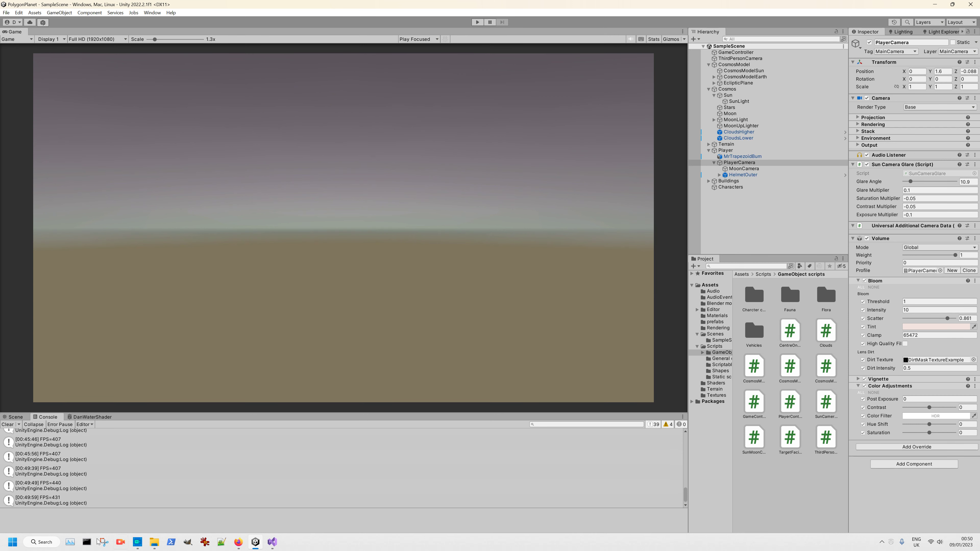